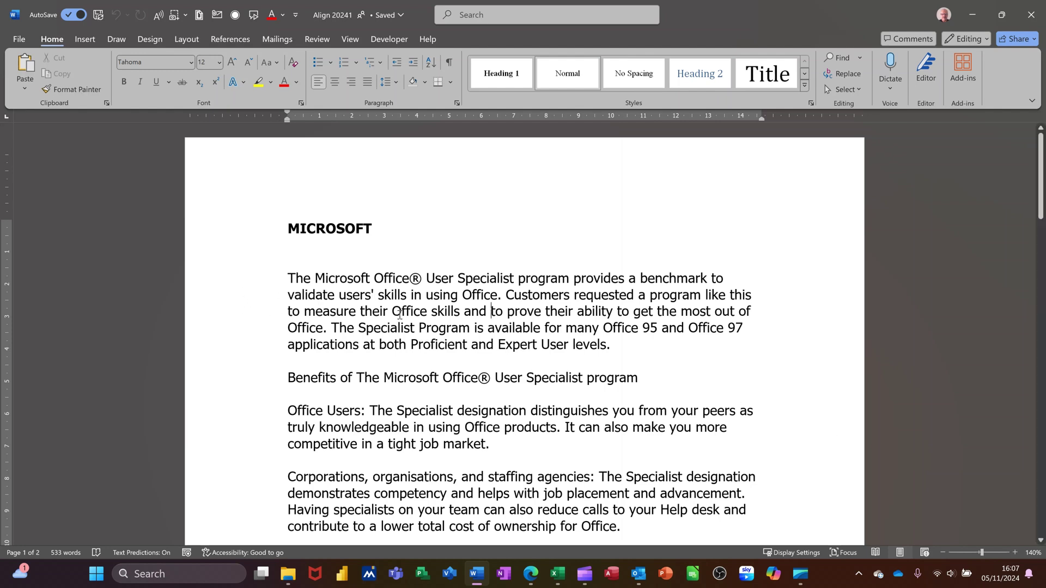
# Try centre, right, left and justify on the first paragraph with the ribbon buttons, ending left-aligned.
pyautogui.doubleClick(245, 308)
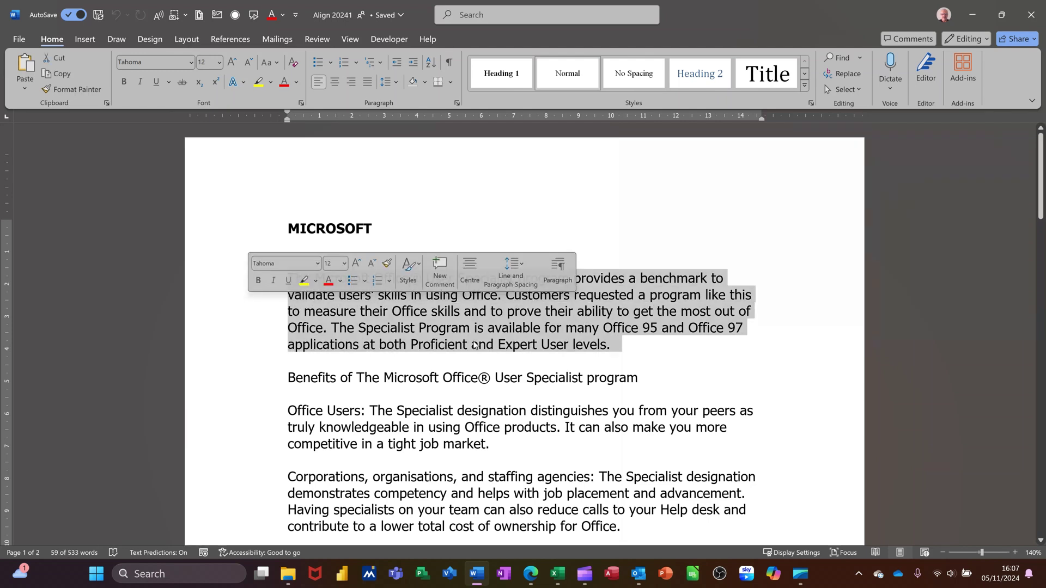
pyautogui.click(526, 342)
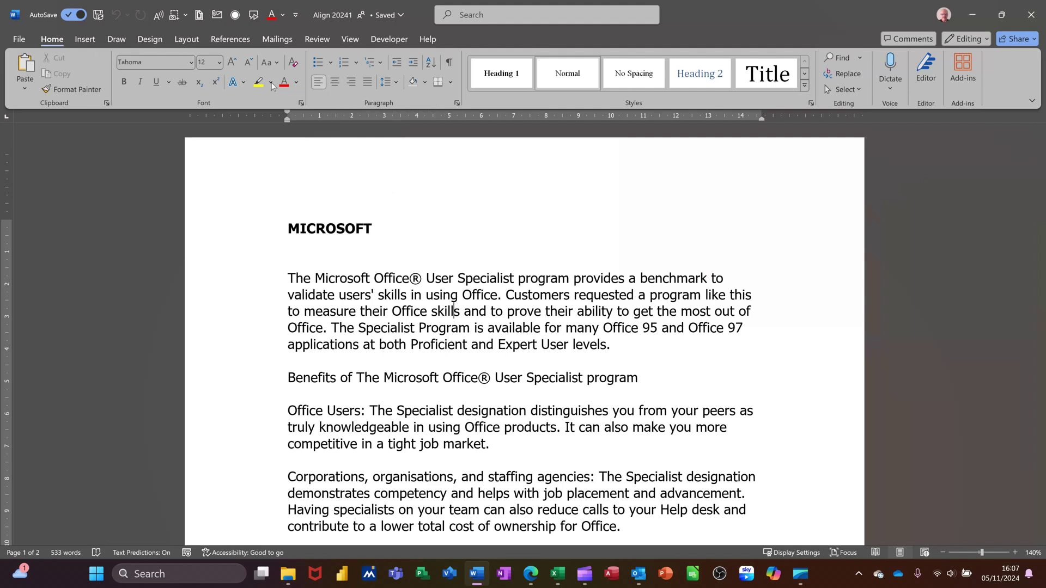
pyautogui.click(335, 84)
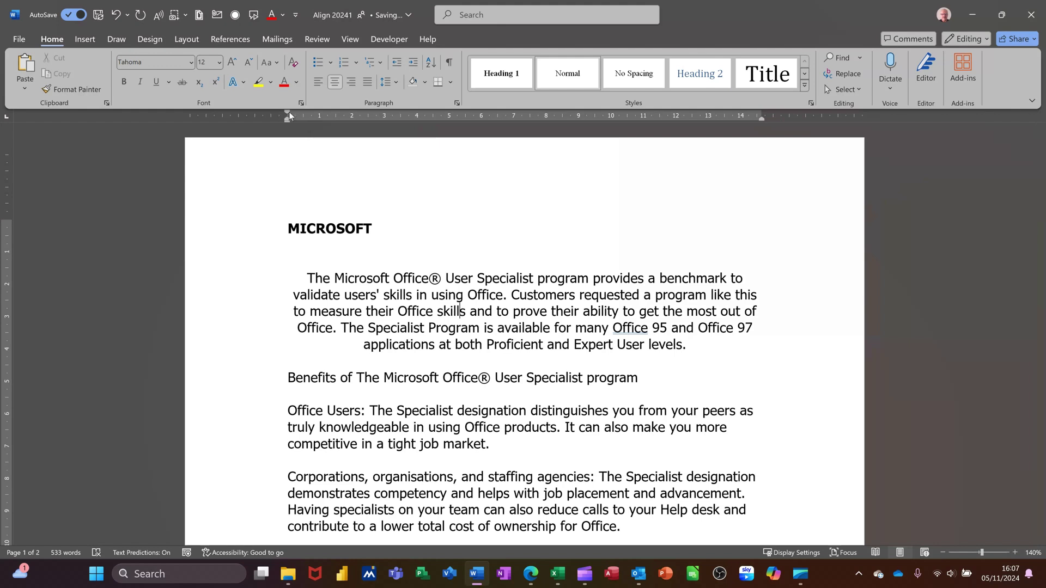
pyautogui.click(353, 82)
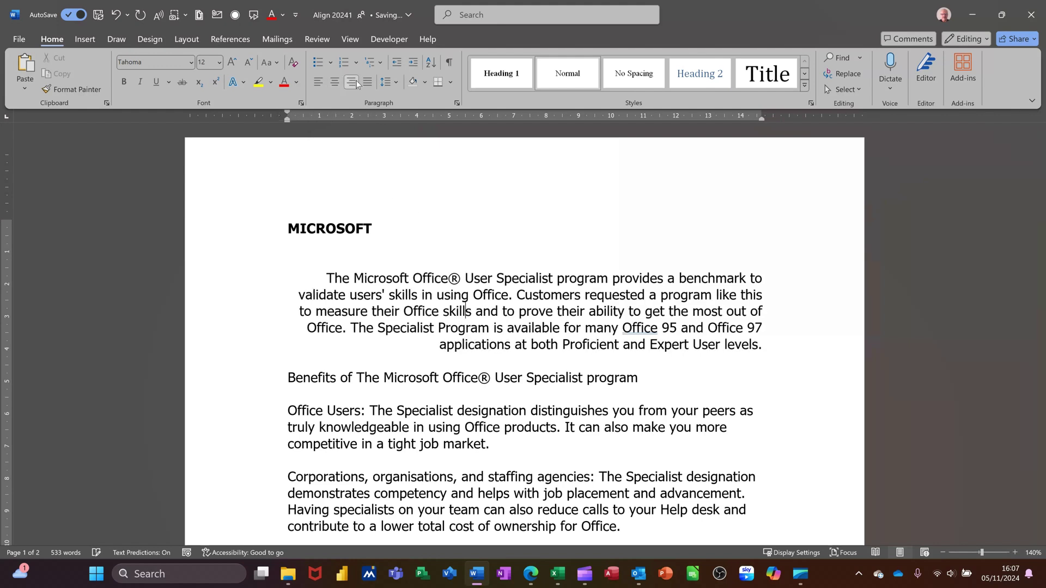
pyautogui.click(318, 83)
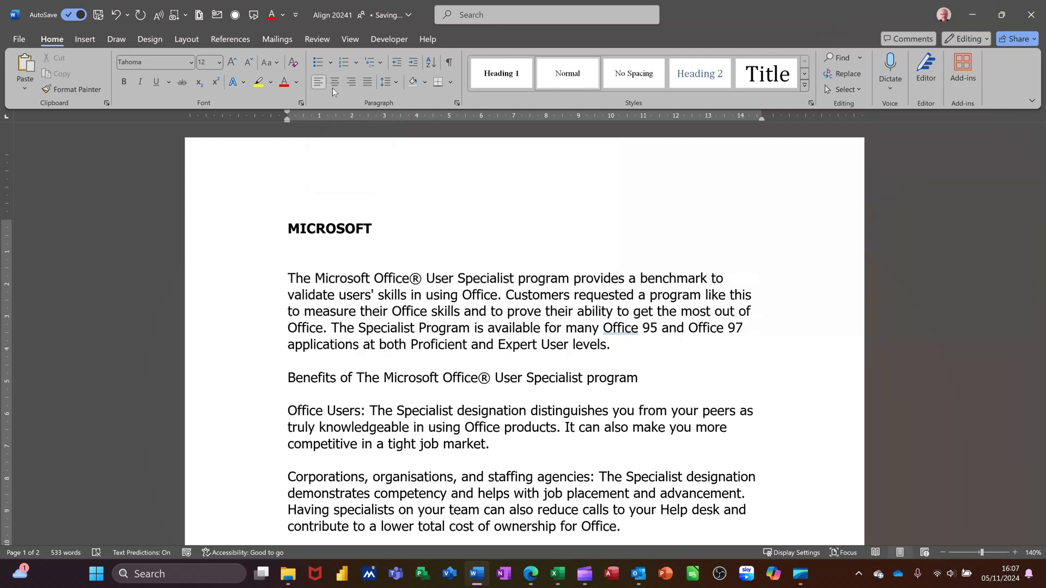
pyautogui.click(369, 86)
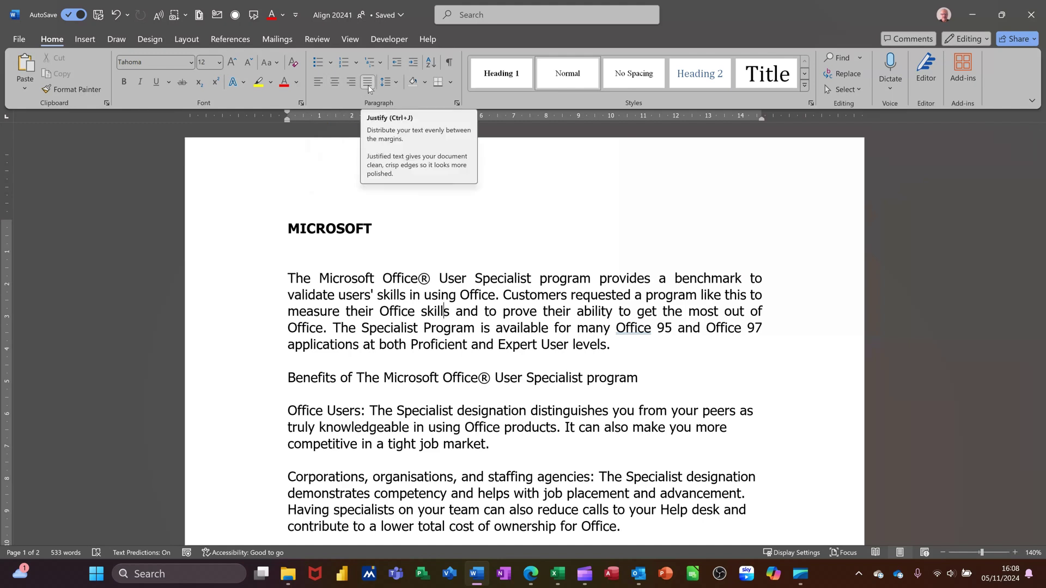
pyautogui.click(321, 86)
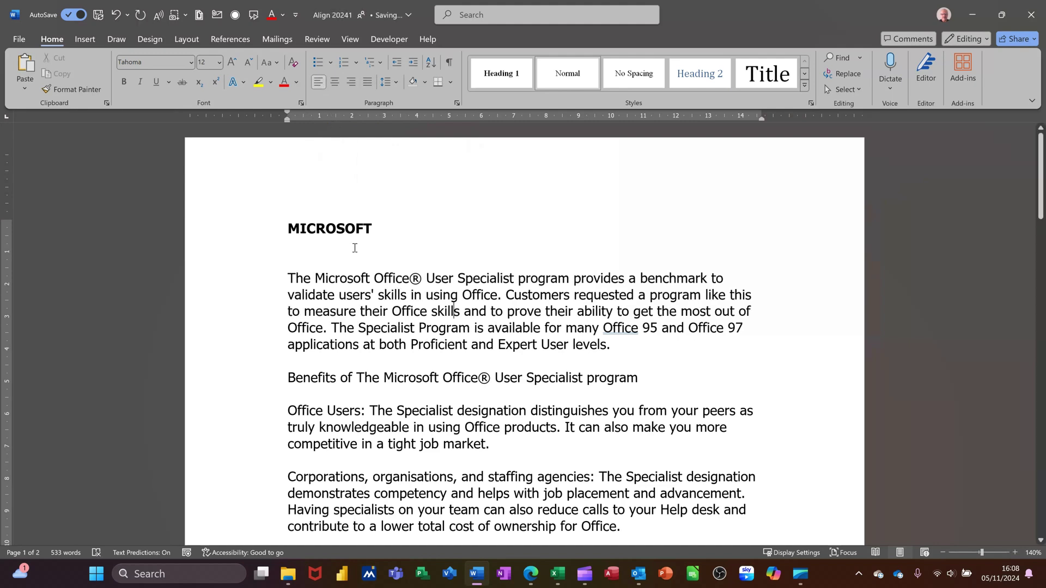
# Cycle the MICROSOFT heading through centre, right and justify, then return it to left alignment.
pyautogui.click(343, 232)
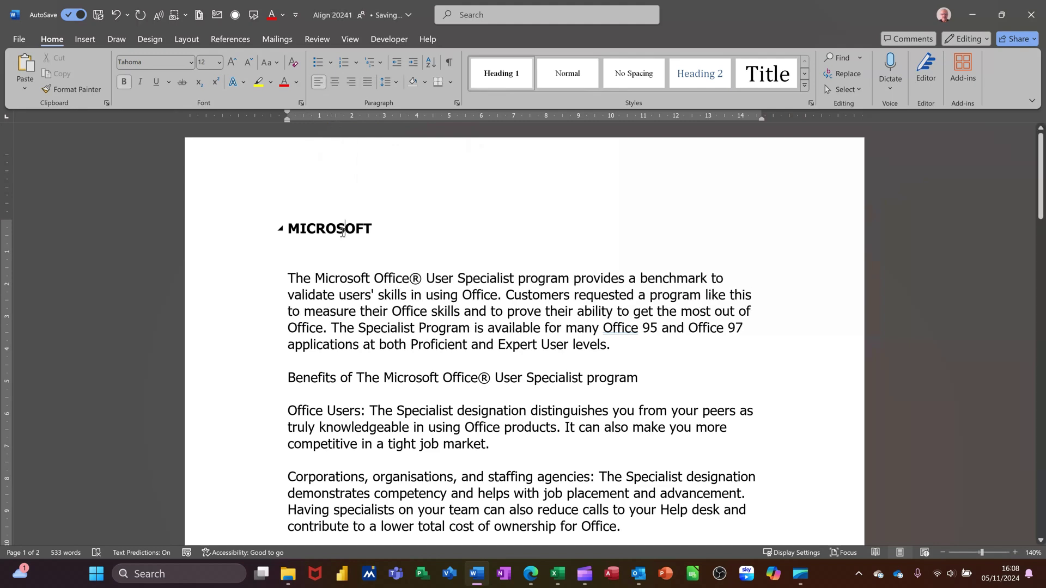
pyautogui.click(337, 86)
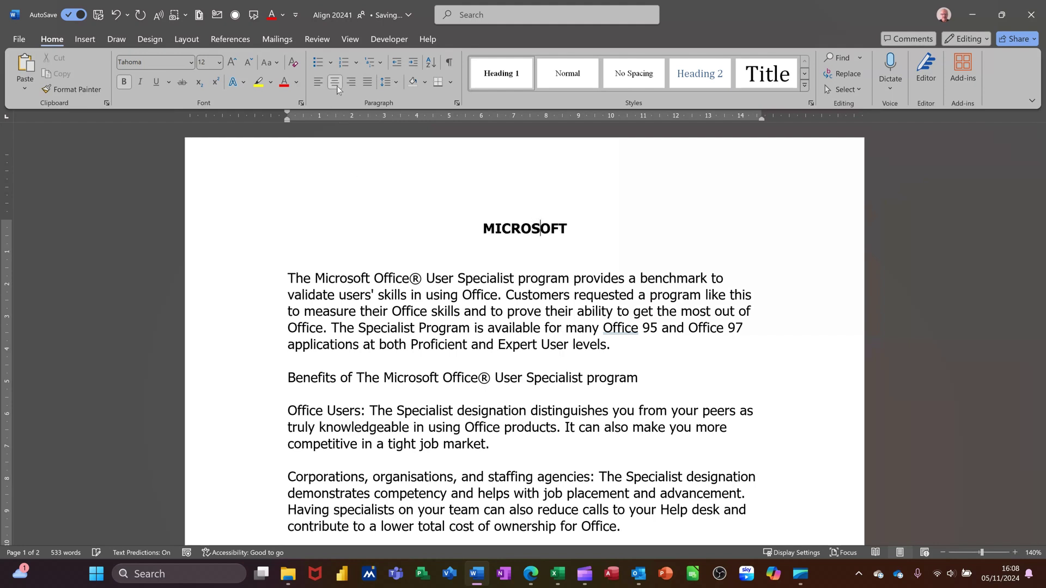
pyautogui.click(349, 85)
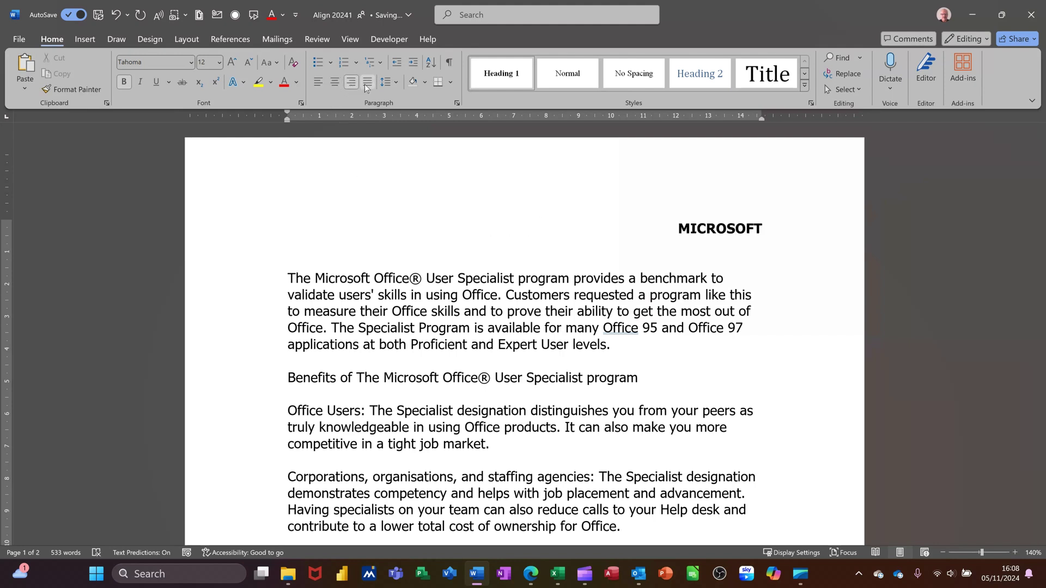
pyautogui.click(364, 84)
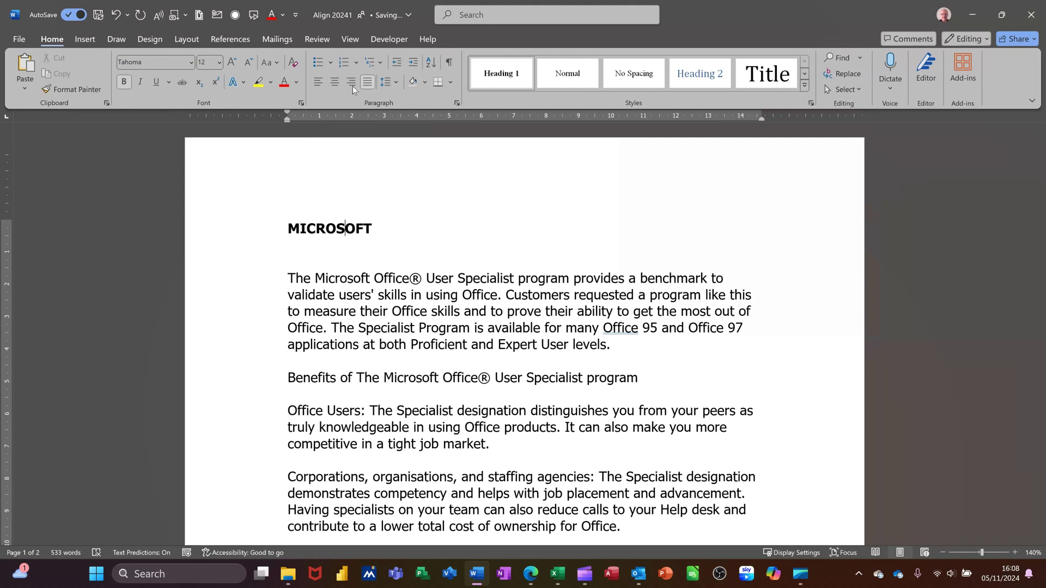
pyautogui.click(316, 83)
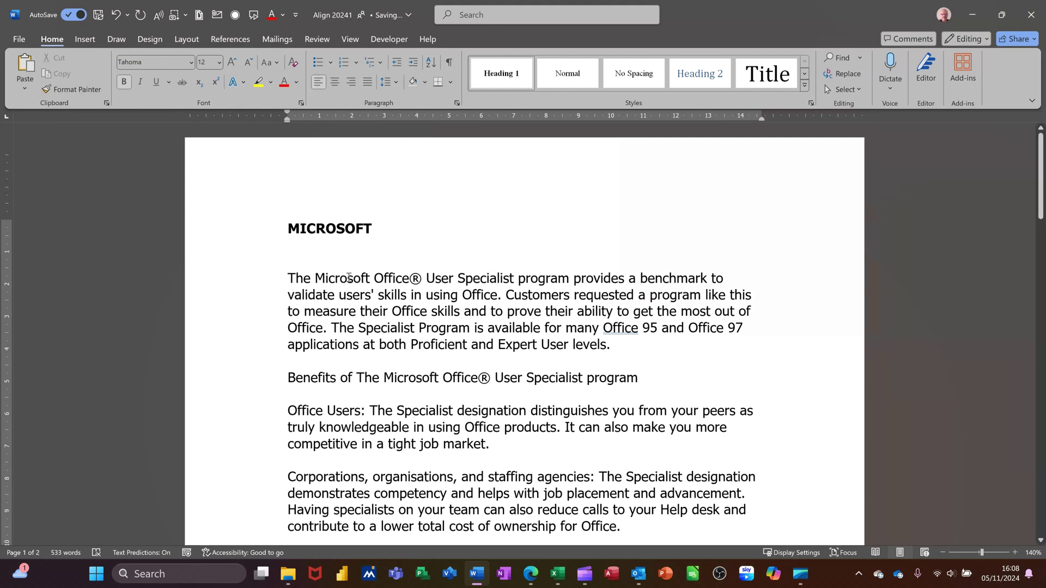
# Apply centre, right and justified alignment in turn to the Benefits line.
pyautogui.click(391, 380)
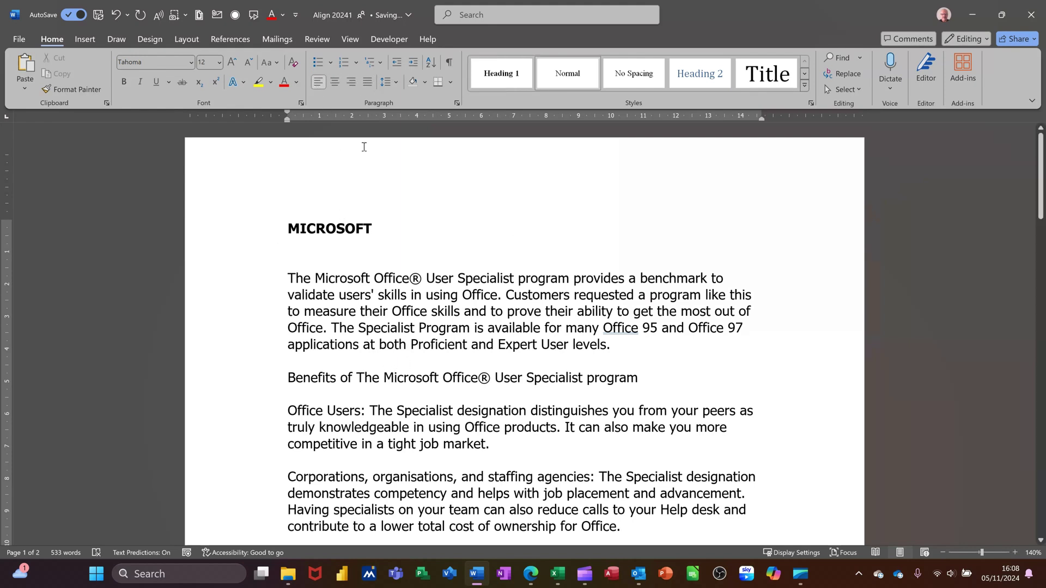
pyautogui.click(335, 83)
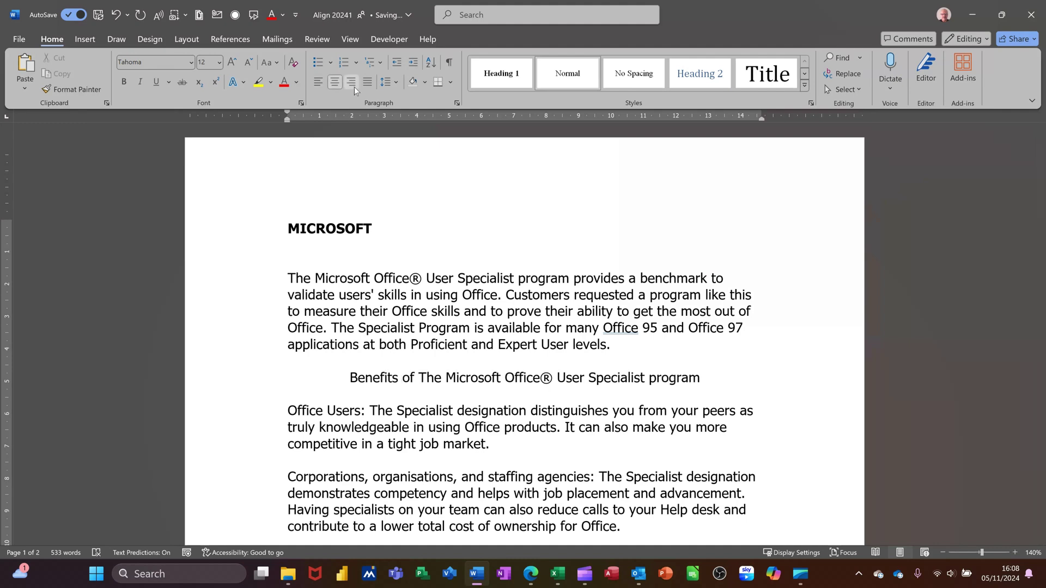
pyautogui.click(351, 83)
pyautogui.click(364, 86)
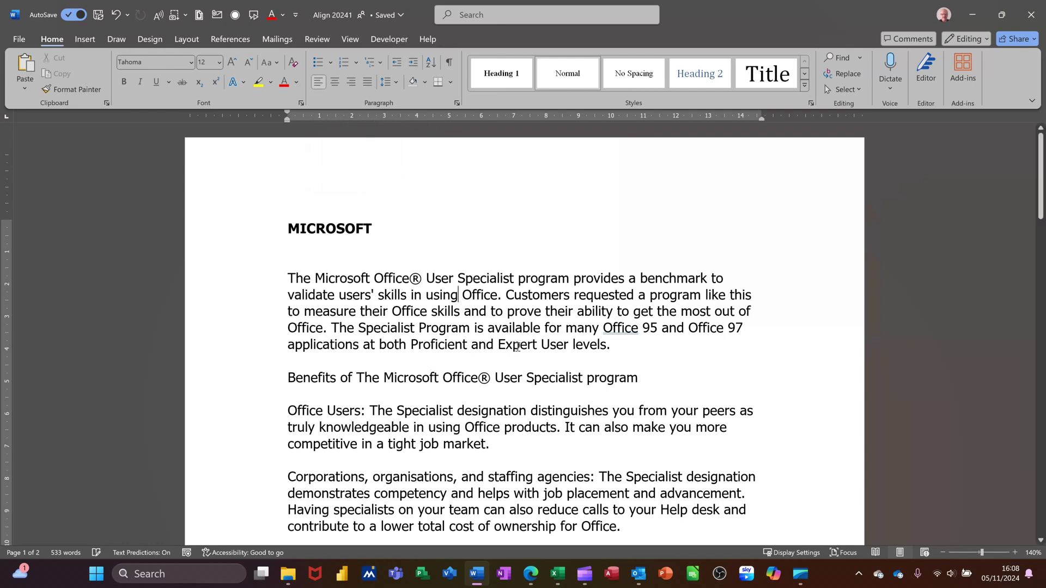
# Try the Ctrl+L, Ctrl+E, Ctrl+R and Ctrl+J shortcuts on the first paragraph, leaving it right-aligned.
pyautogui.hotkey('ctrl', 'l')
pyautogui.hotkey('ctrl', 'e')
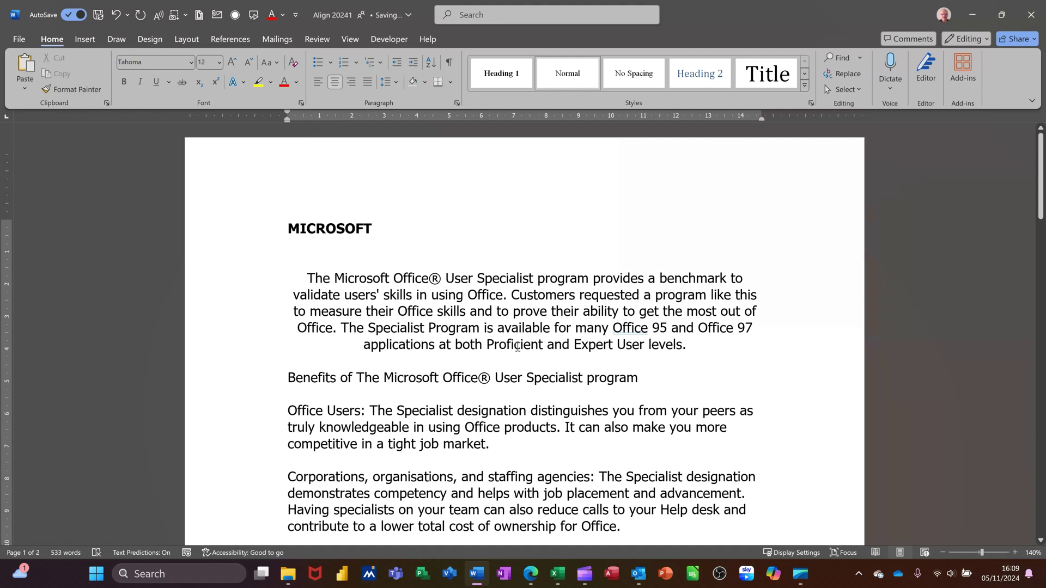
pyautogui.hotkey('ctrl', 'r')
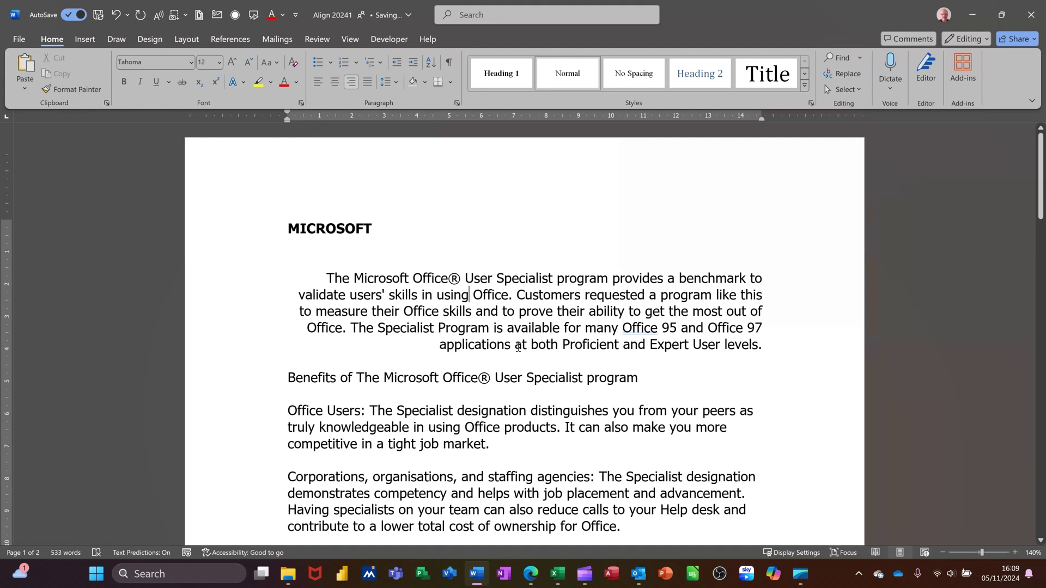
pyautogui.hotkey('ctrl', 'l')
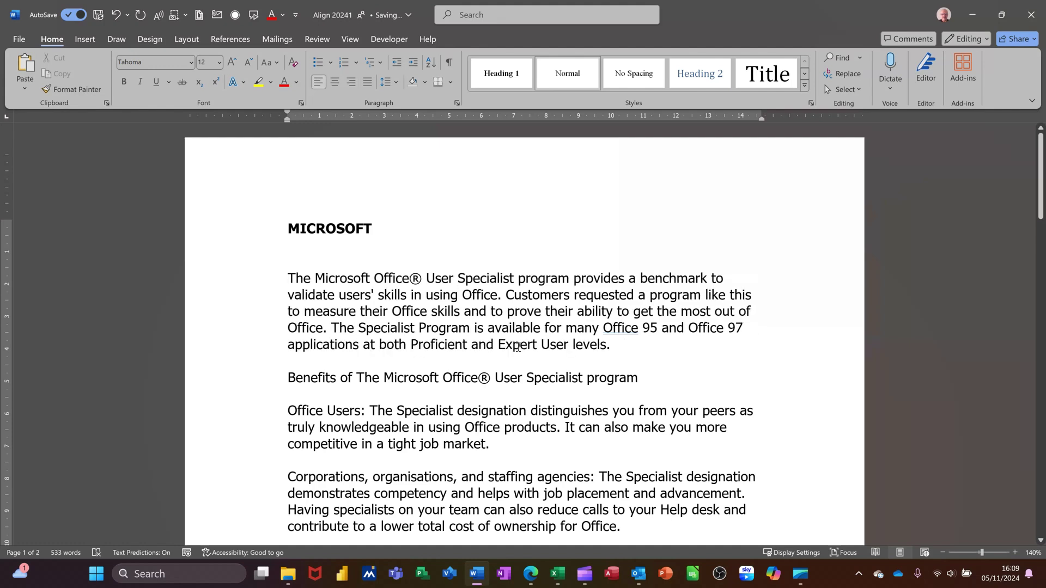
pyautogui.hotkey('ctrl', 'j')
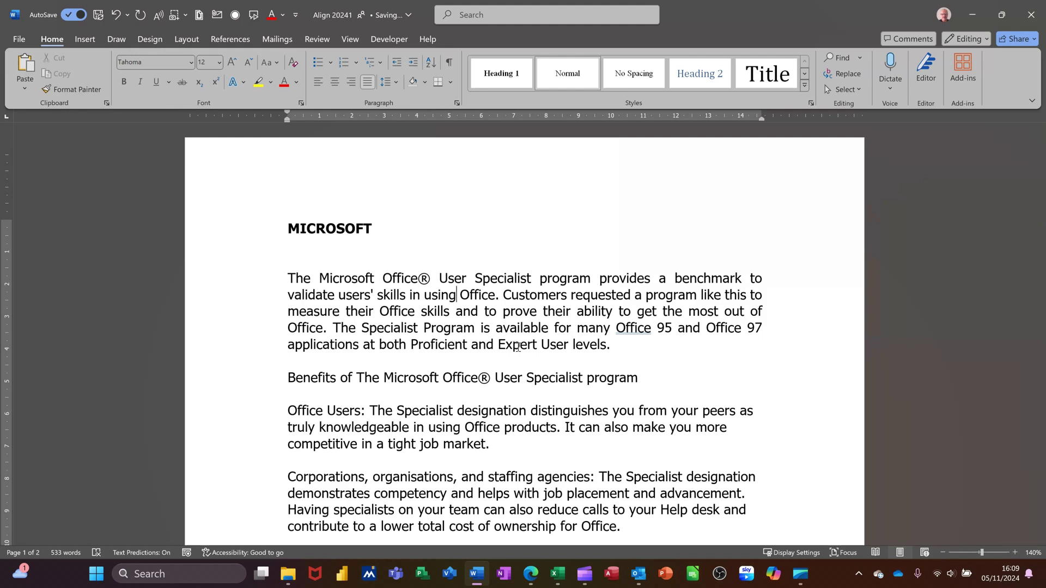
pyautogui.hotkey('ctrl', 'l')
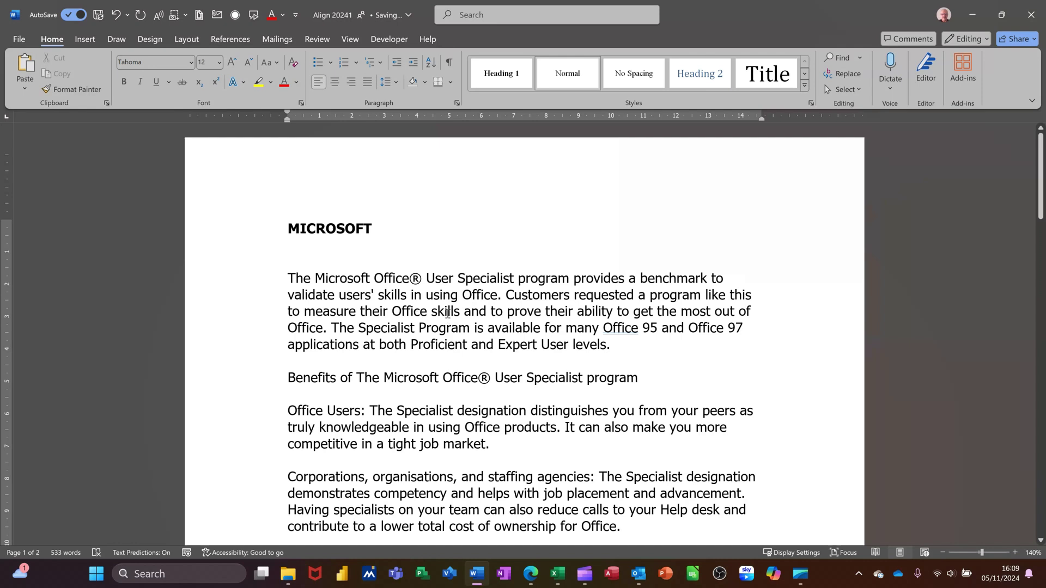
pyautogui.hotkey('ctrl', 'r')
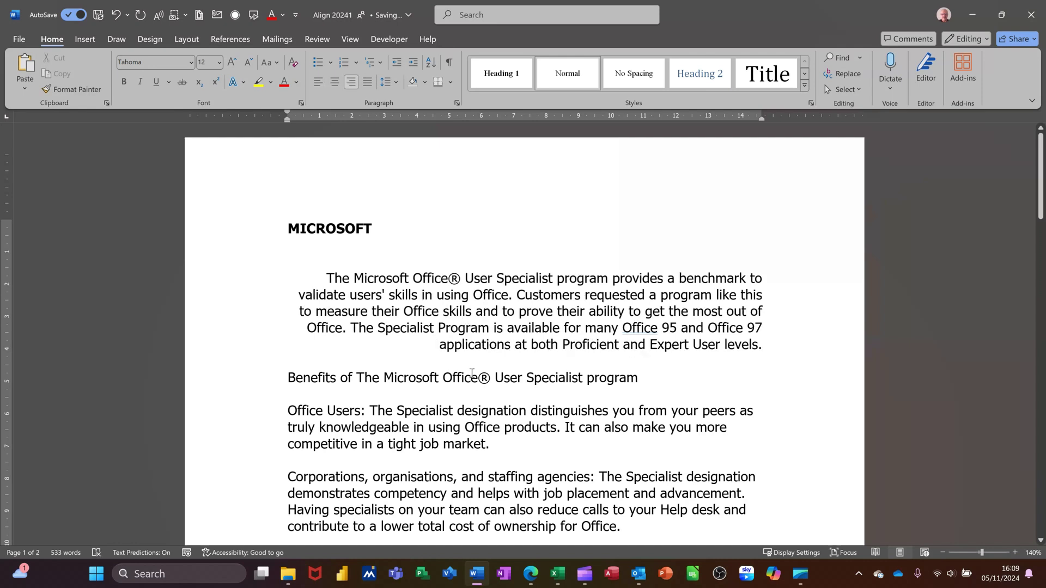
# Right-align the Benefits line, justify Office Users and centre the Corporations paragraph.
pyautogui.click(483, 385)
pyautogui.hotkey('ctrl', 'r')
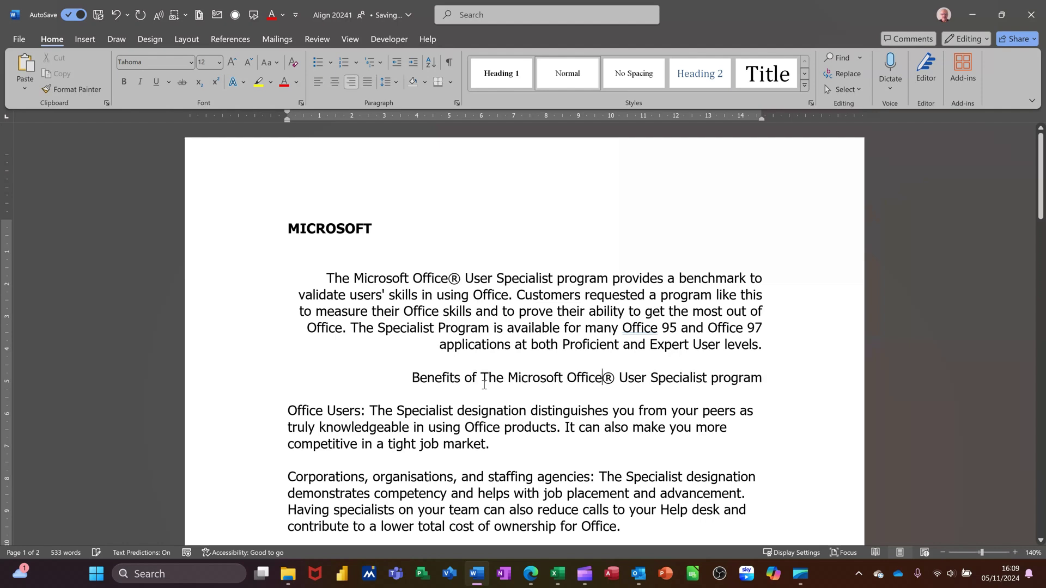
pyautogui.click(489, 411)
pyautogui.hotkey('ctrl', 'j')
pyautogui.click(480, 494)
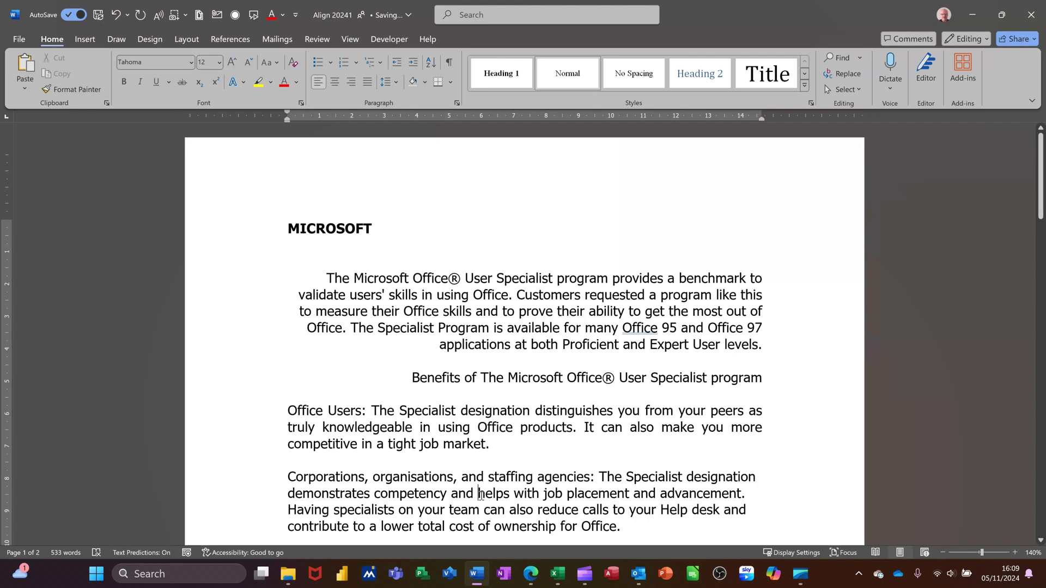
pyautogui.hotkey('ctrl', 'e')
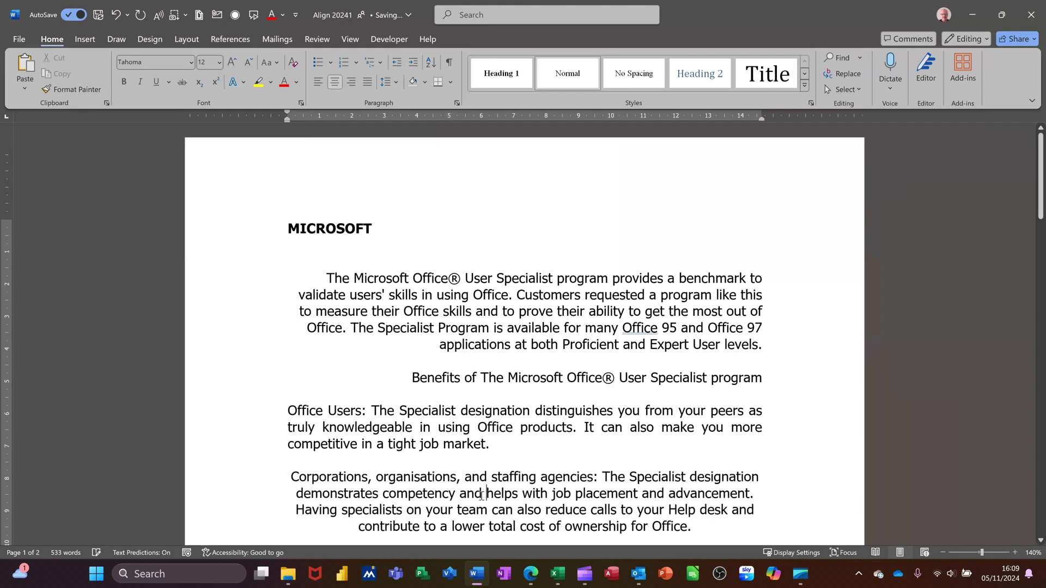
# Right-align the Training paragraph further down, then return to the top of the document.
pyautogui.scroll(-3, 607, 393)
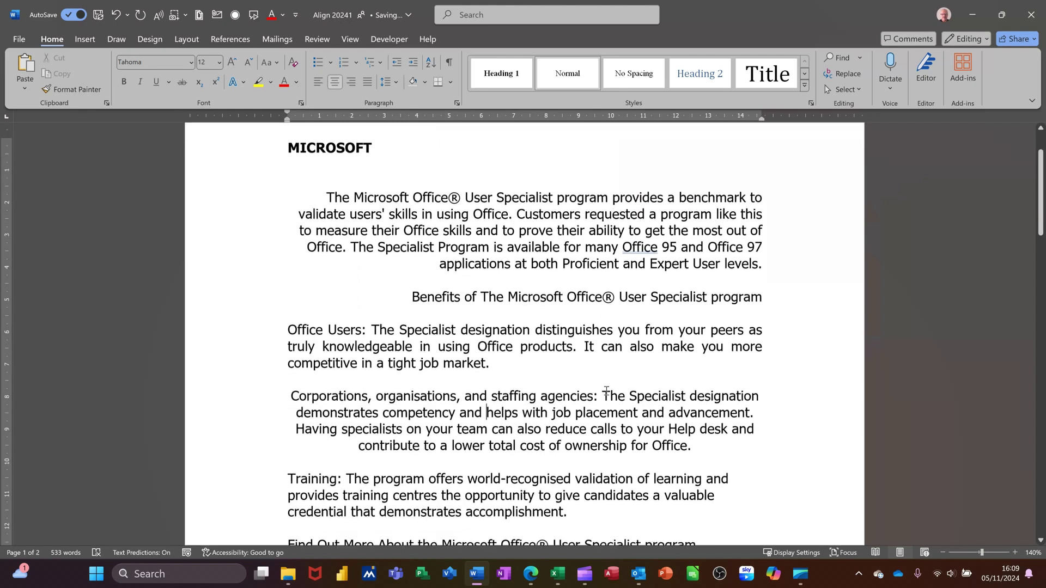
pyautogui.click(504, 418)
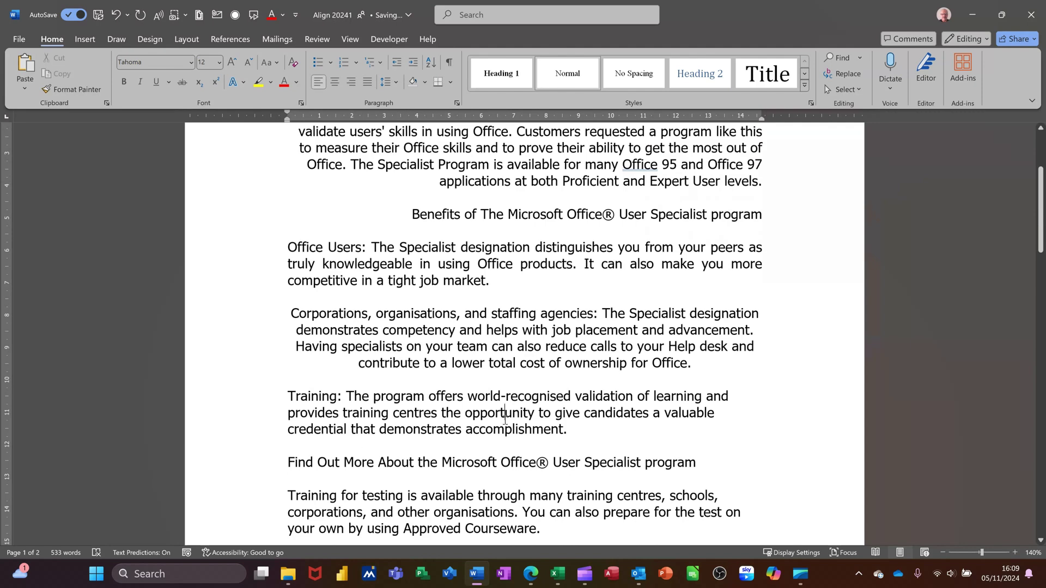
pyautogui.hotkey('ctrl', 'r')
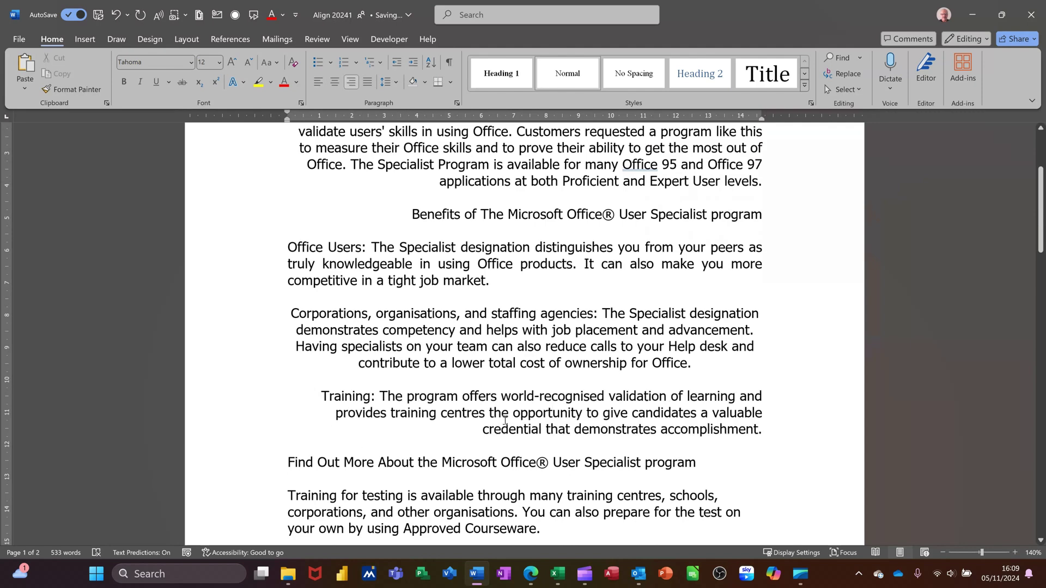
pyautogui.scroll(1, 504, 200)
pyautogui.scroll(3, 503, 200)
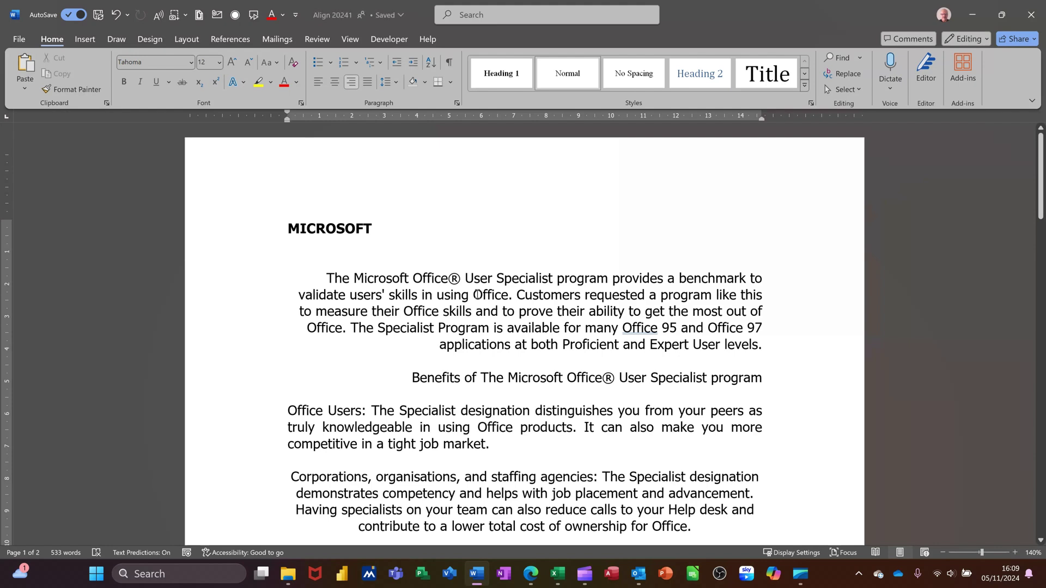
# Left-align the entire Align 20241 document and create a new blank Document1.
pyautogui.hotkey('ctrl', 'a')
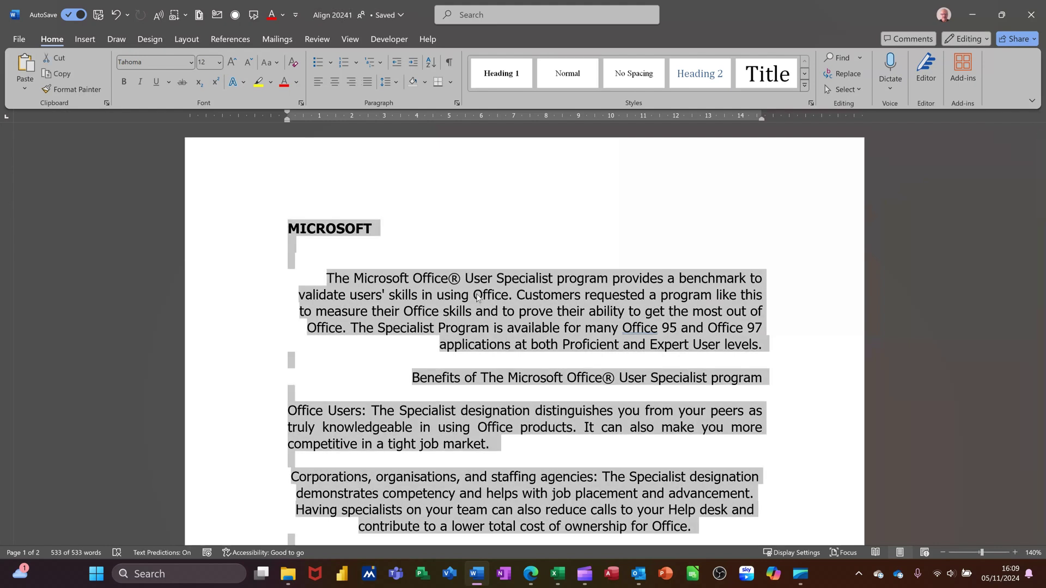
pyautogui.hotkey('ctrl', 'l')
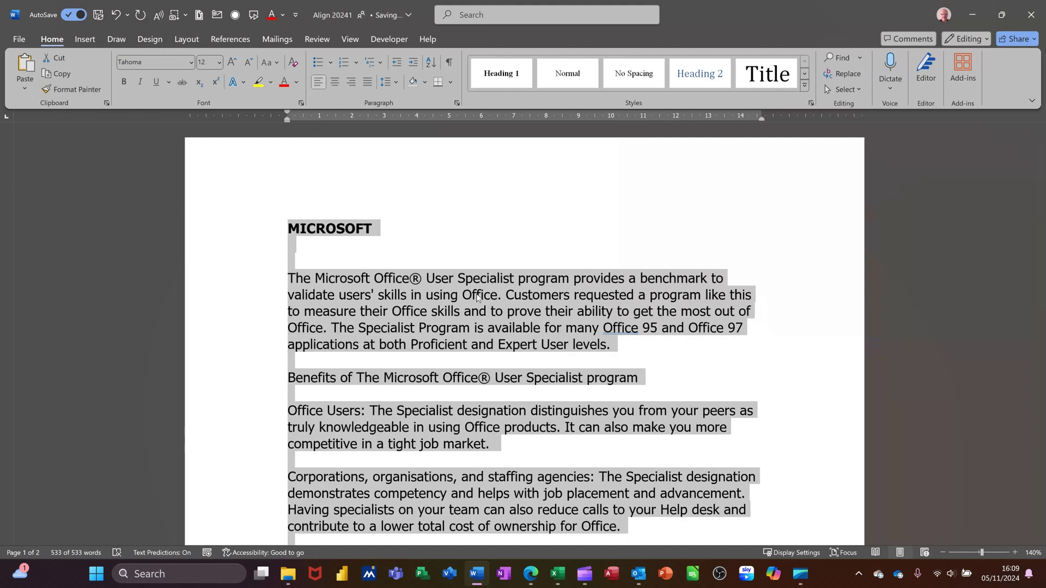
pyautogui.hotkey('ctrl', 'n')
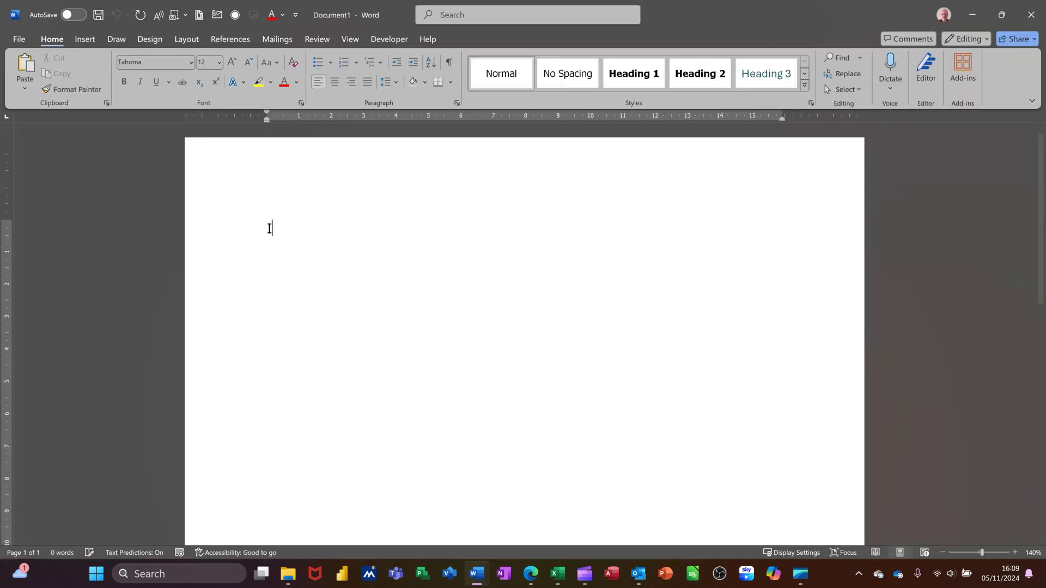
# Type a centred 'Introduction' heading with a left-aligned 'ldefkhbdbd' line beneath it.
pyautogui.write('Introduction')
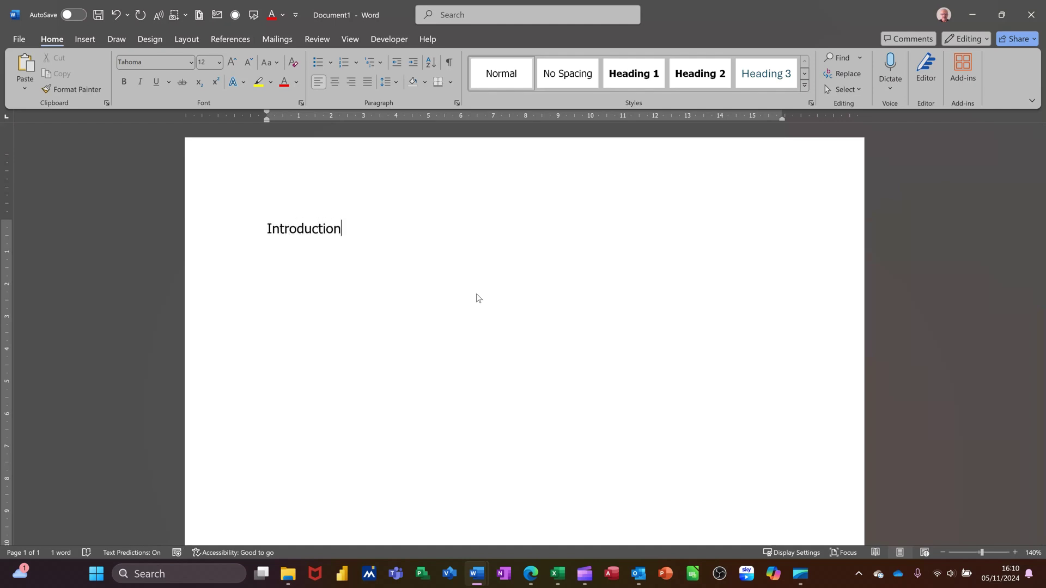
pyautogui.hotkey('ctrl', 'e')
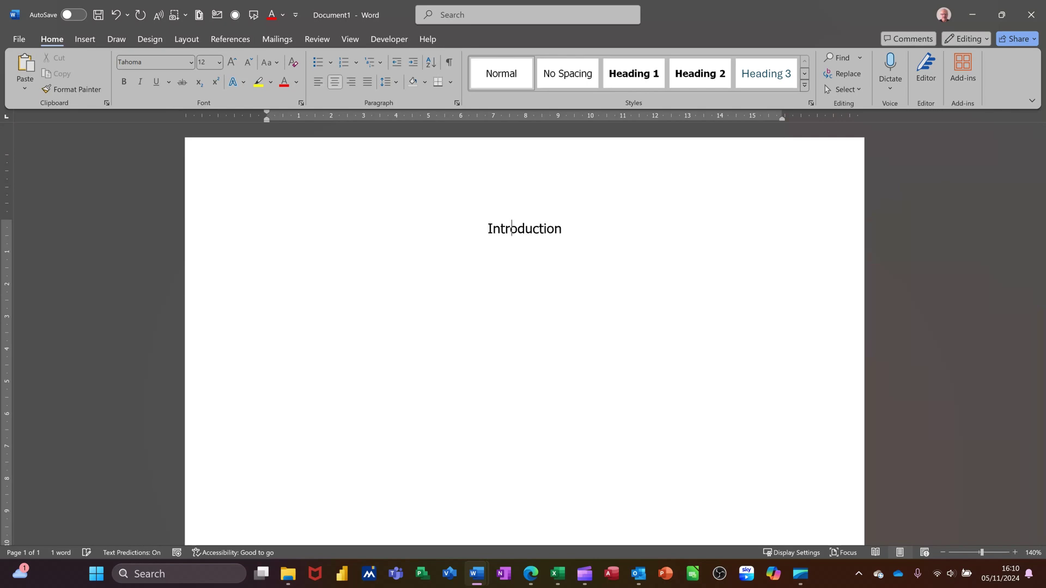
pyautogui.press('Return')
pyautogui.hotkey('ctrl', 'l')
pyautogui.write('ldefkhbdbd')
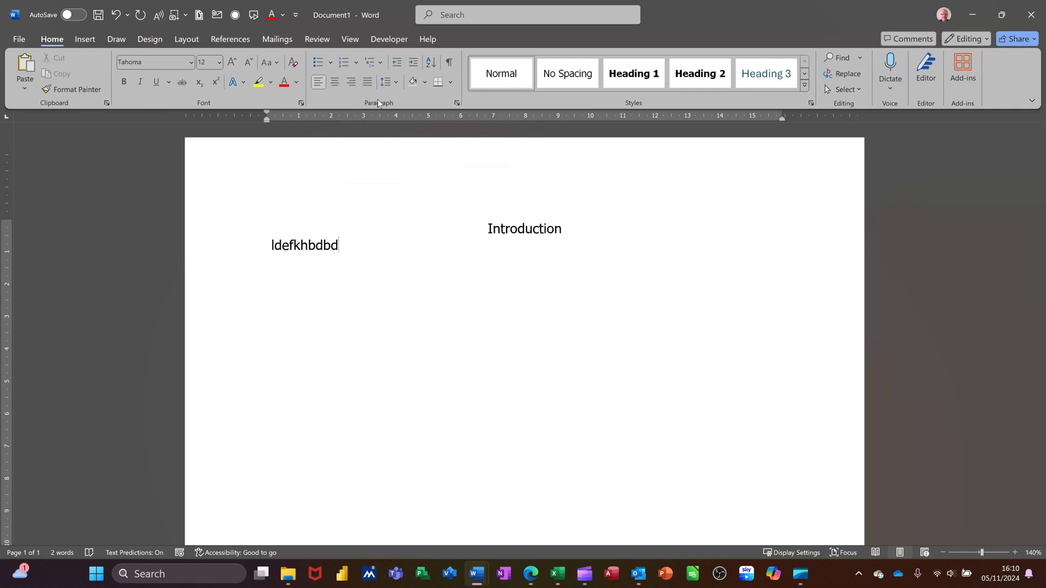
# Set the 'ldefkhbdbd' line's alignment to Centred in the Paragraph dialog.
pyautogui.click(456, 104)
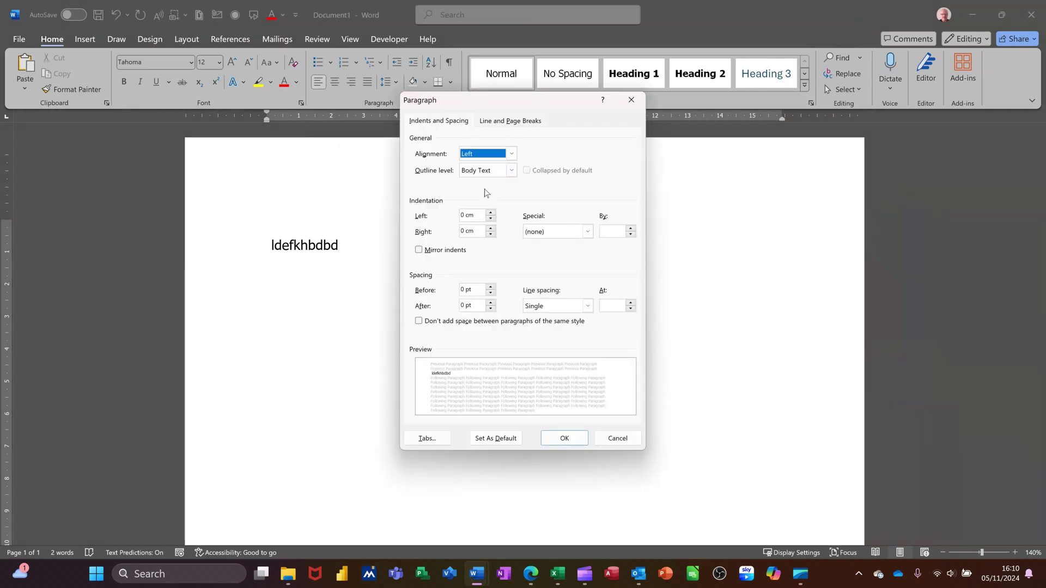
pyautogui.click(511, 157)
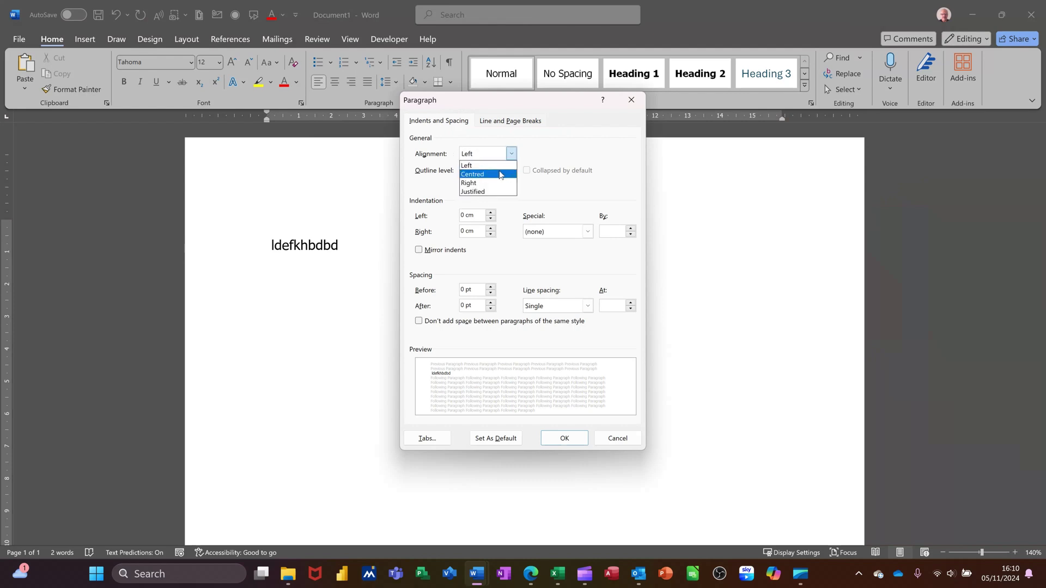
pyautogui.click(500, 174)
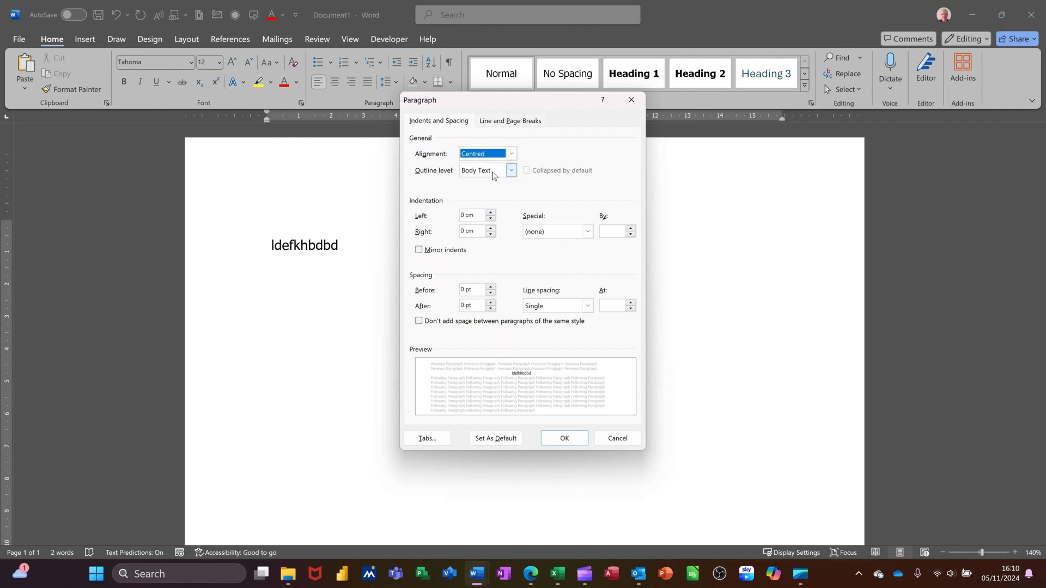
pyautogui.click(563, 444)
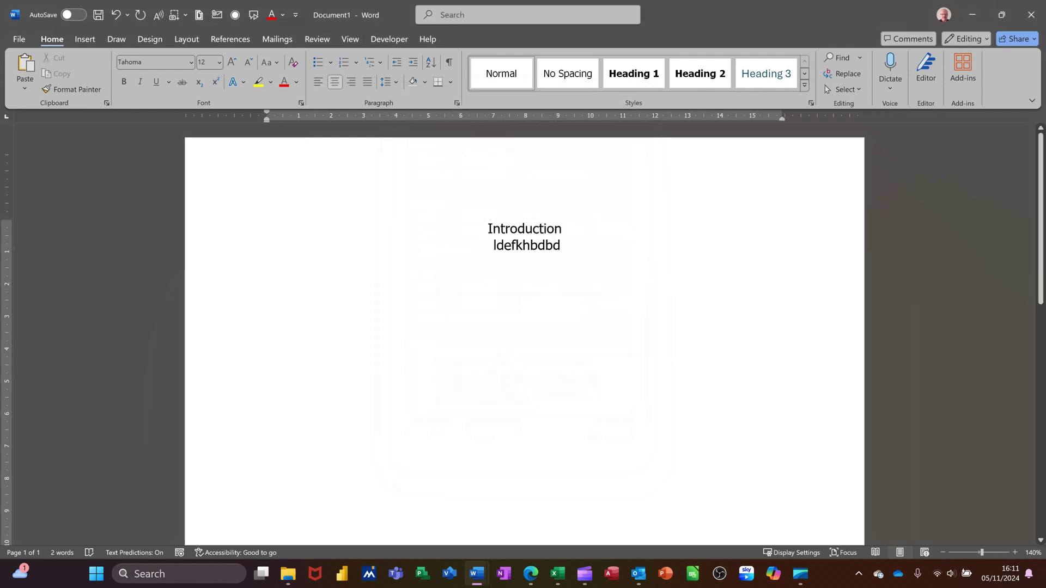